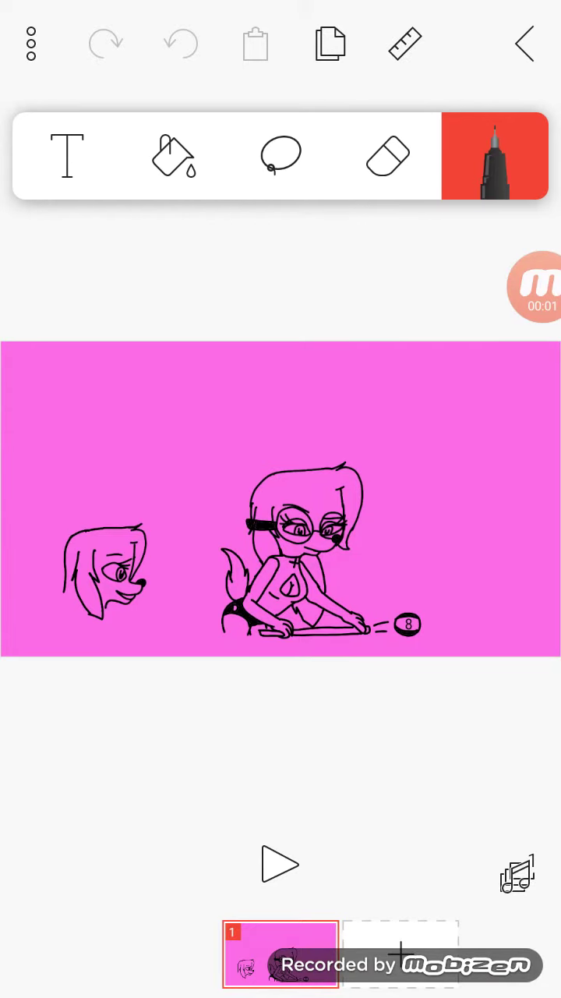
scroll(296, 546, up, 5)
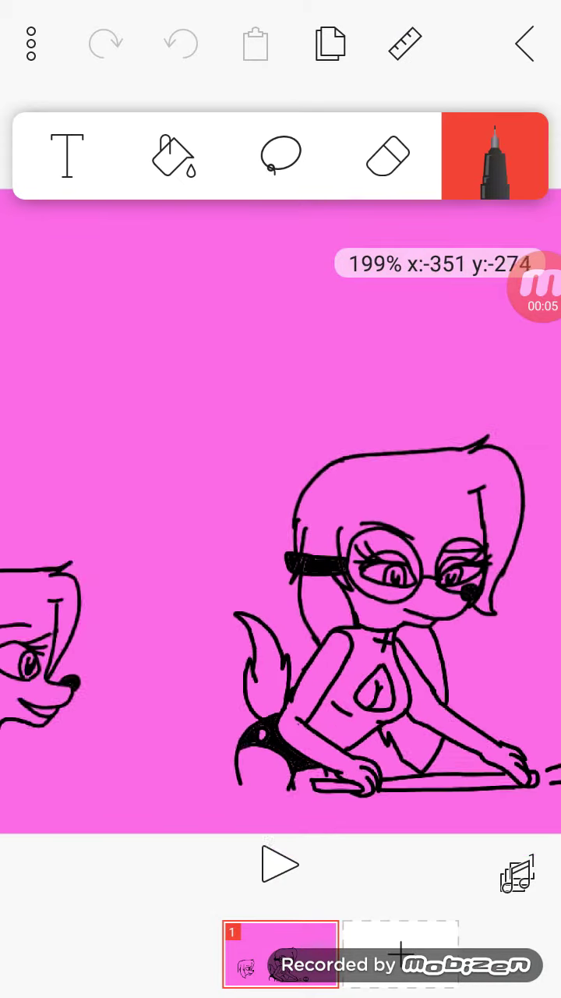
scroll(281, 546, up, 3)
scroll(280, 546, up, 3)
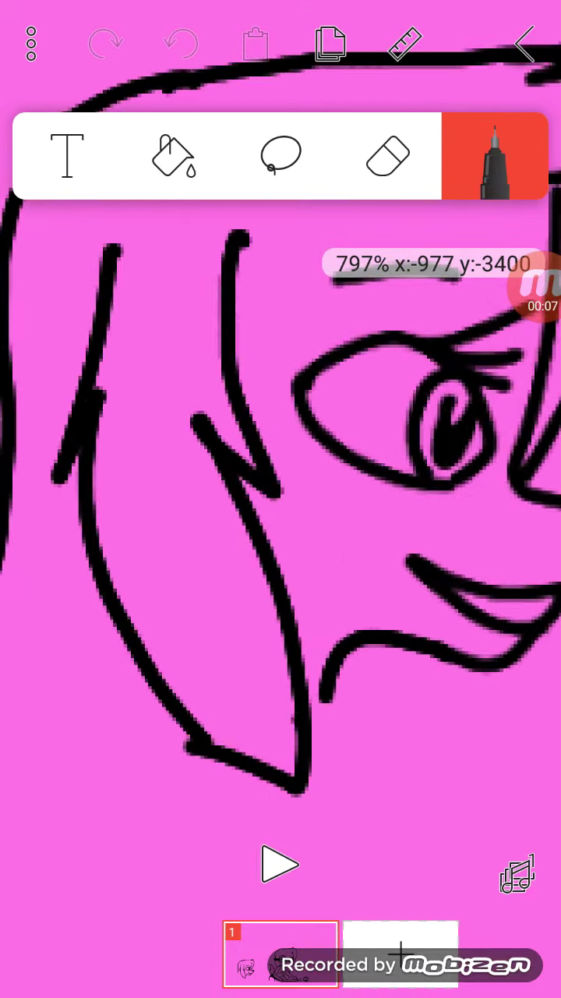
scroll(280, 545, down, 4)
scroll(281, 546, down, 2)
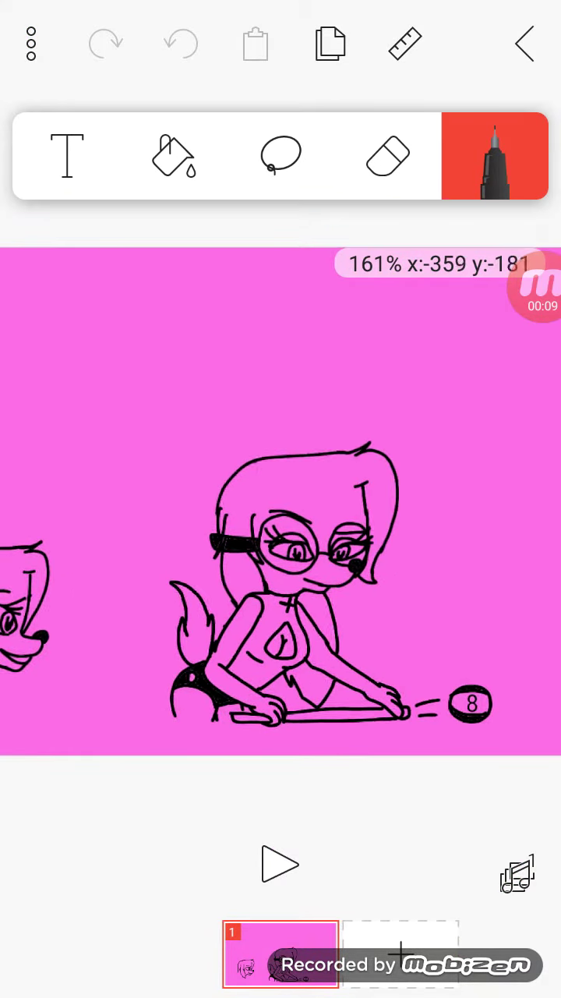
scroll(281, 546, up, 2)
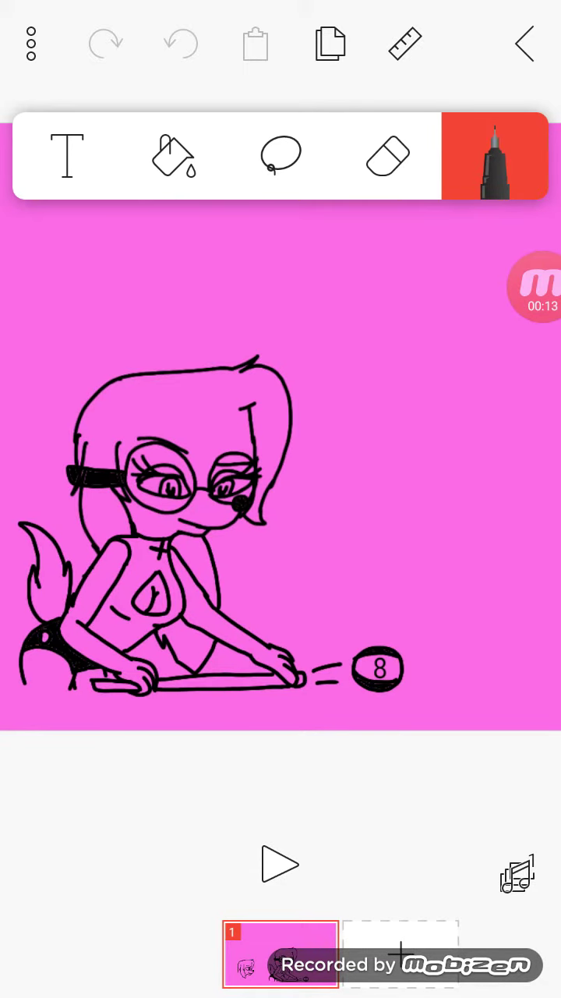
scroll(281, 507, down, 3)
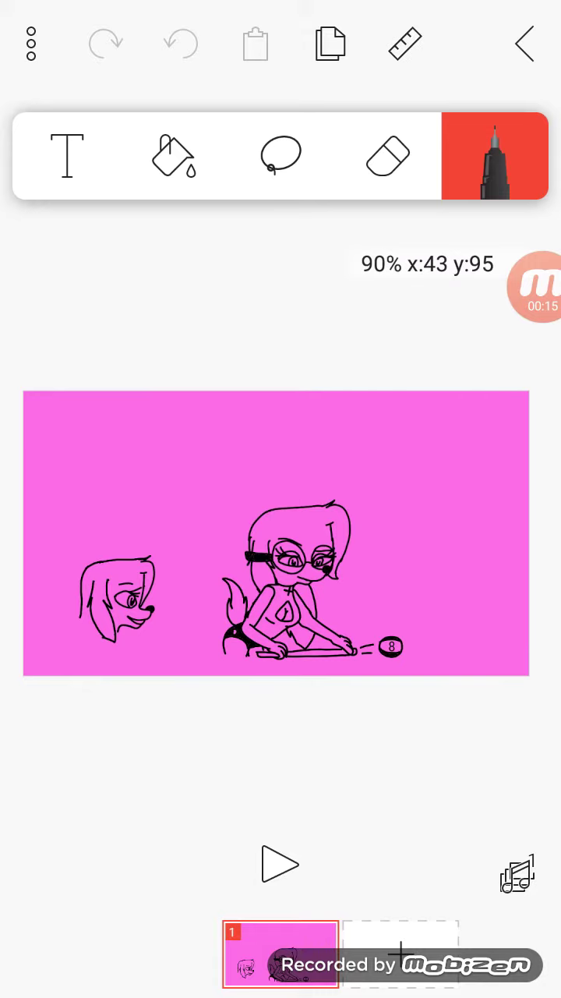
scroll(125, 593, up, 5)
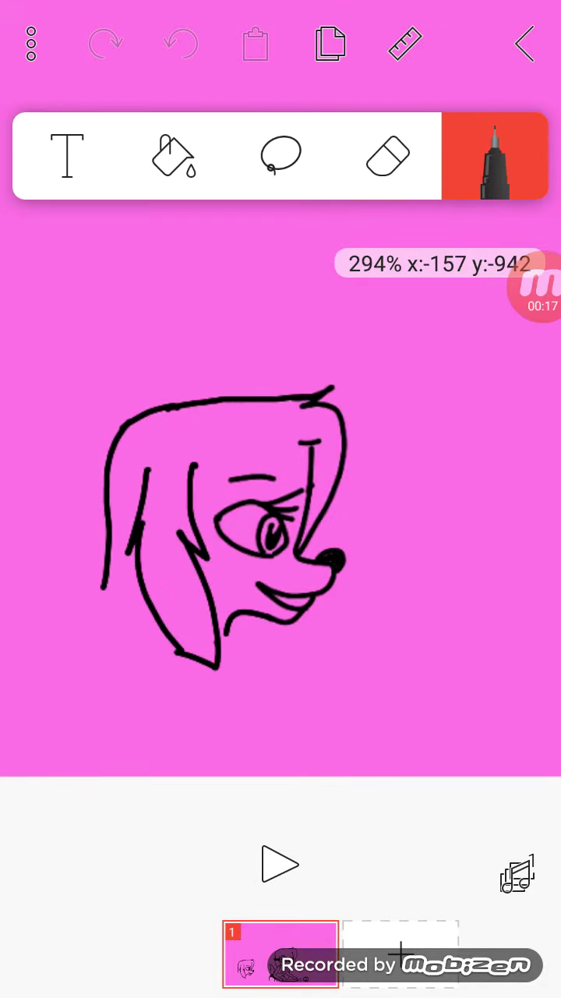
scroll(234, 530, up, 3)
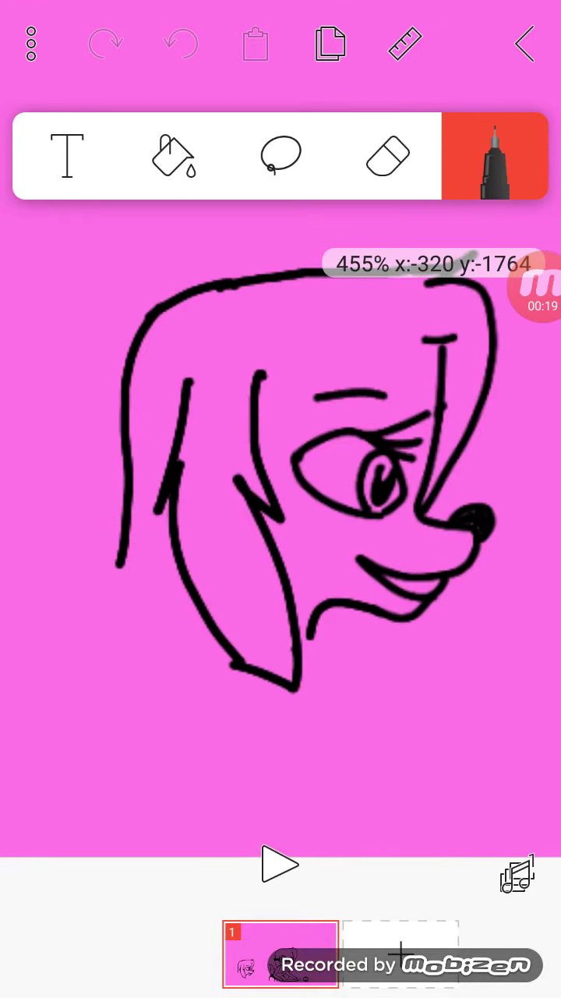
Add a hair tuft on the head, undo the thick neck stroke, and thin the pen
drag(429, 285, 477, 253)
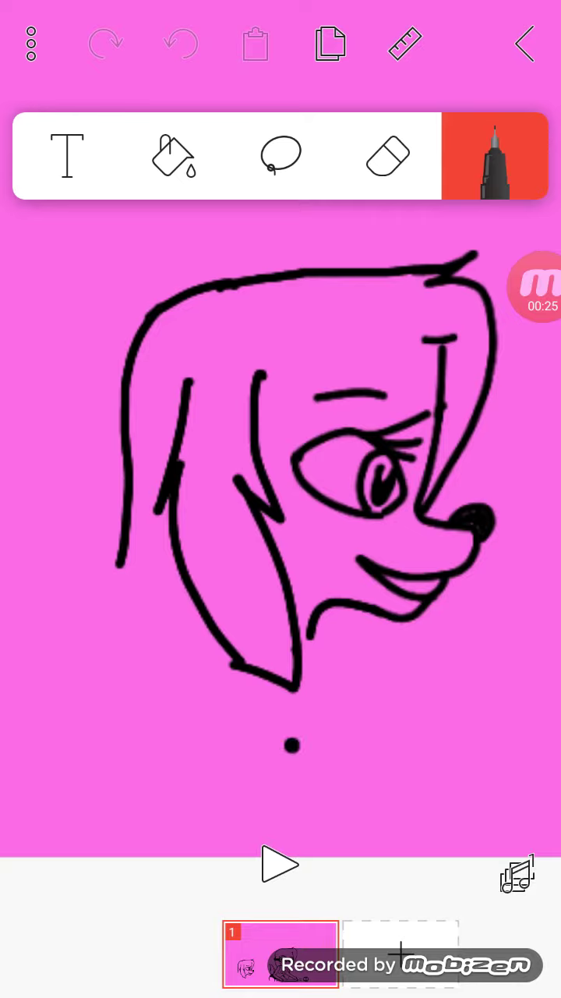
scroll(312, 507, up, 4)
scroll(311, 506, down, 1)
scroll(312, 506, down, 2)
drag(140, 659, 382, 717)
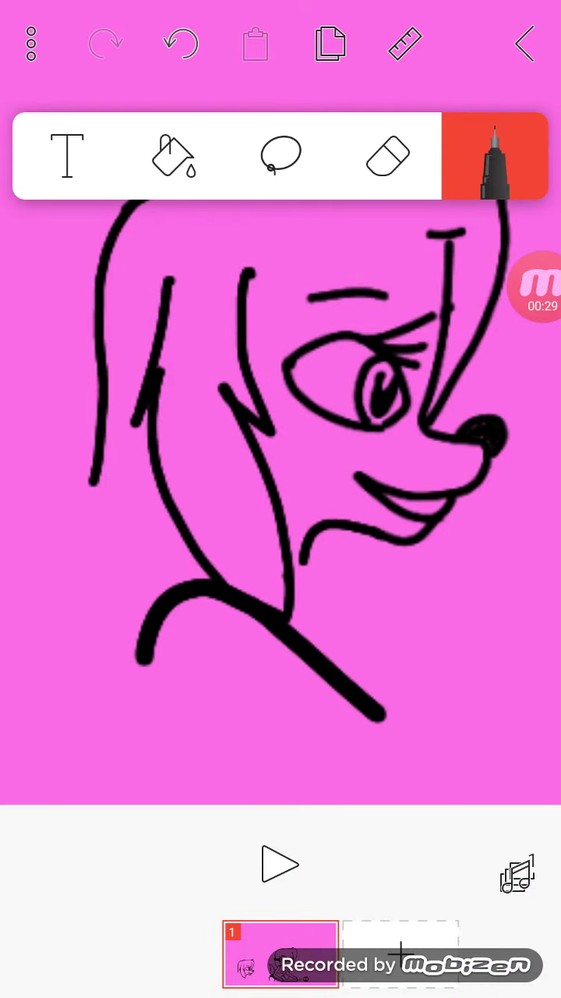
click(181, 43)
click(495, 156)
mouse_move(173, 155)
mouse_down()
mouse_move(145, 156)
mouse_move(145, 187)
mouse_up()
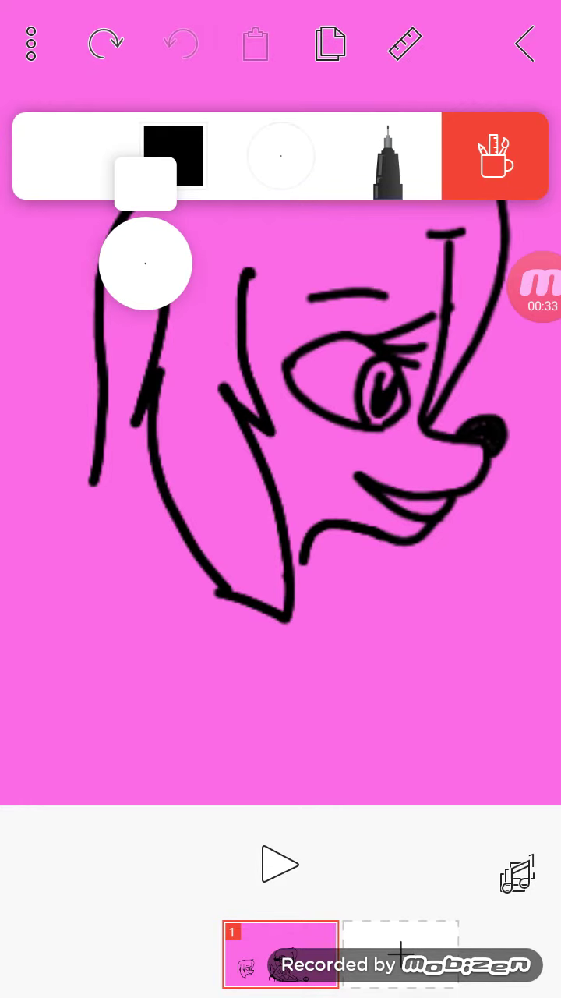
scroll(311, 390, up, 2)
Draw thin shoulder, neck and chest lines below the dog's head
drag(136, 643, 390, 667)
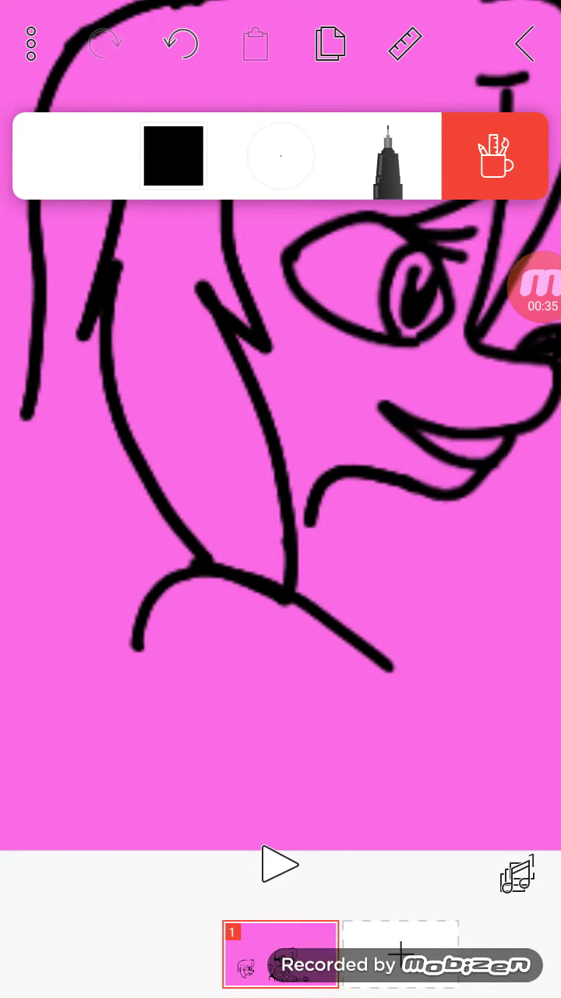
drag(139, 647, 367, 848)
scroll(281, 468, down, 2)
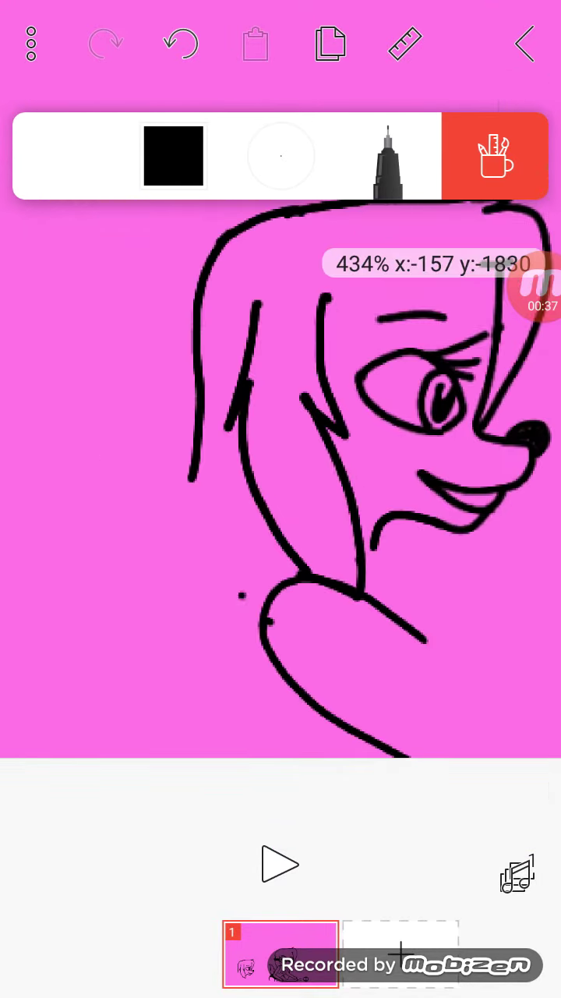
scroll(281, 468, up, 3)
drag(172, 484, 86, 631)
mouse_move(191, 538)
mouse_down()
mouse_move(55, 795)
mouse_move(43, 912)
mouse_up()
scroll(281, 467, down, 2)
scroll(280, 468, up, 3)
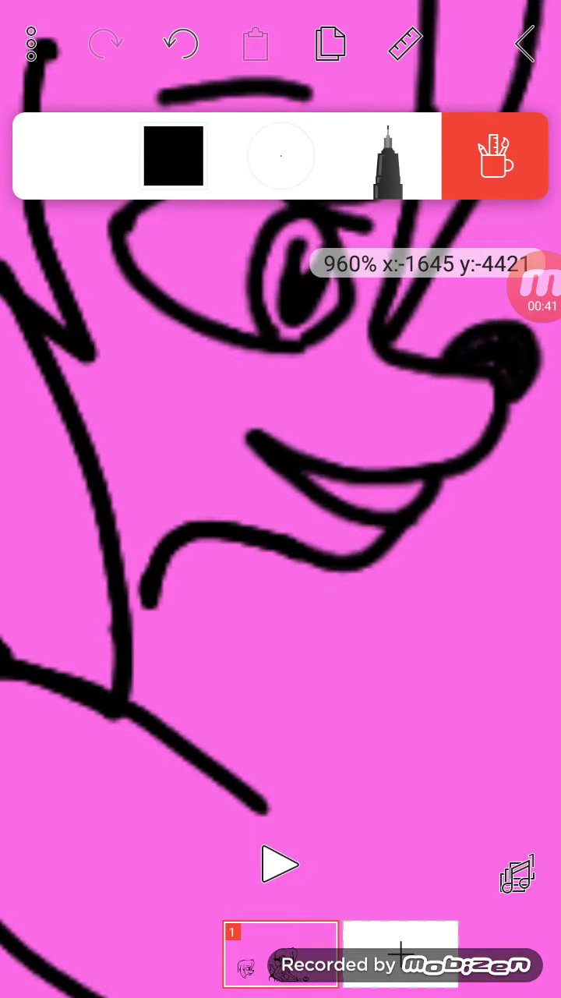
drag(152, 592, 199, 732)
scroll(280, 467, down, 3)
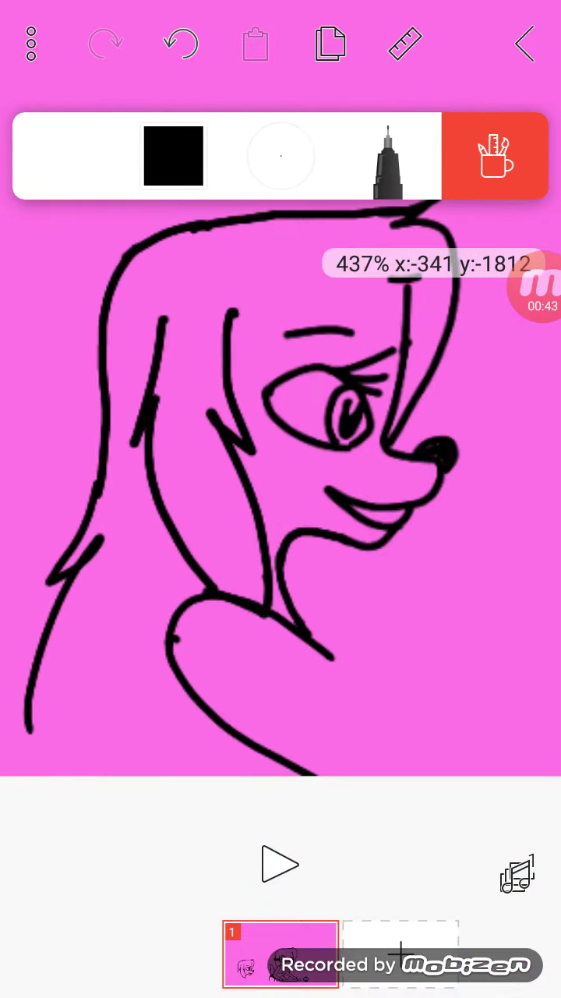
scroll(281, 545, up, 2)
scroll(280, 545, up, 3)
drag(226, 421, 238, 468)
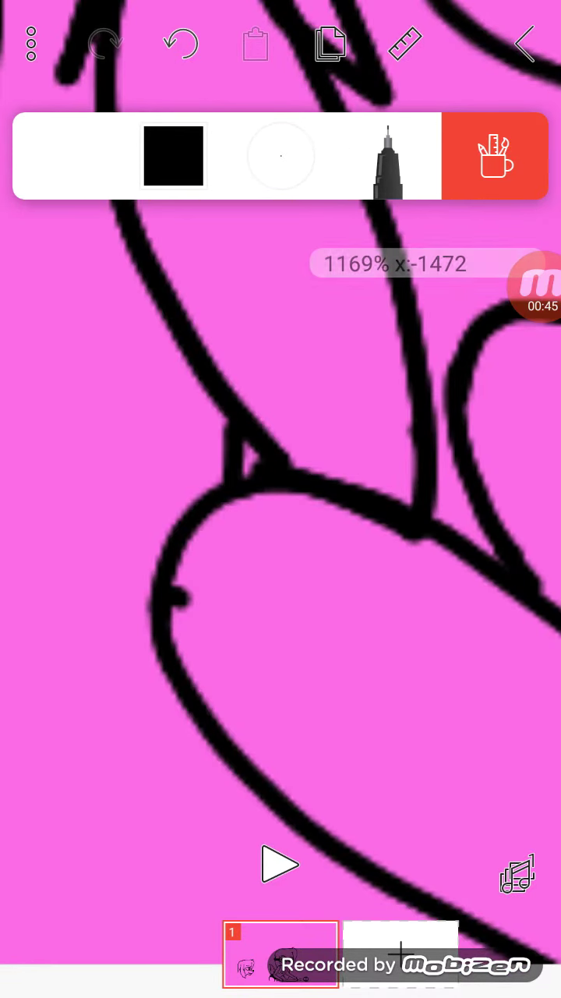
scroll(281, 468, down, 3)
scroll(280, 390, down, 1)
scroll(281, 467, up, 2)
scroll(281, 499, up, 2)
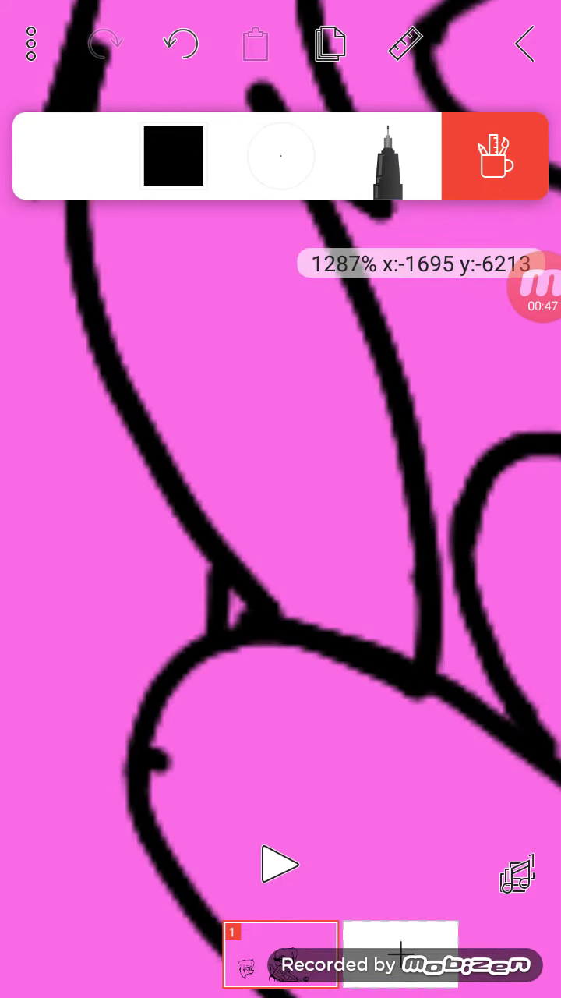
scroll(280, 499, down, 1)
scroll(280, 499, up, 2)
drag(121, 585, 113, 834)
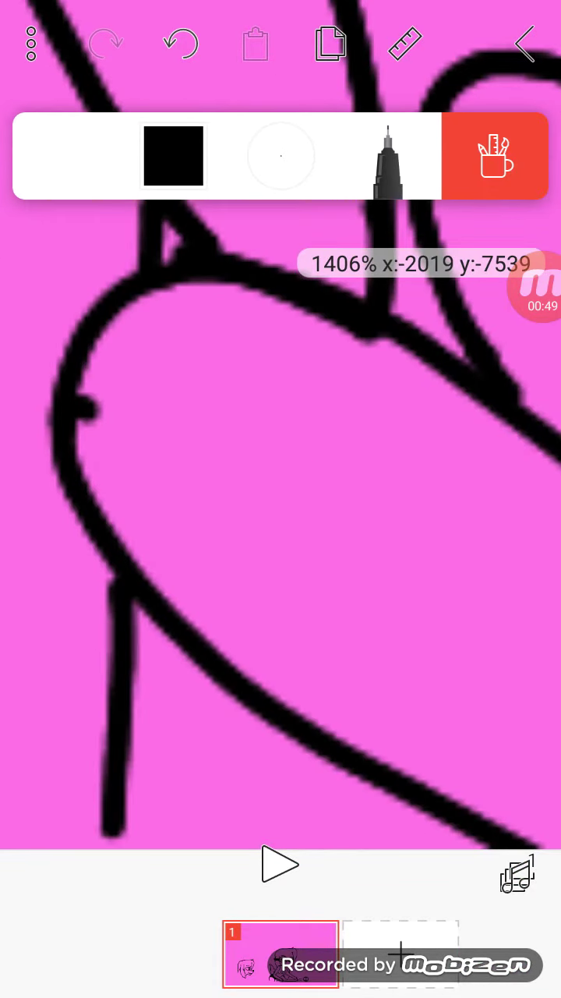
scroll(280, 468, down, 2)
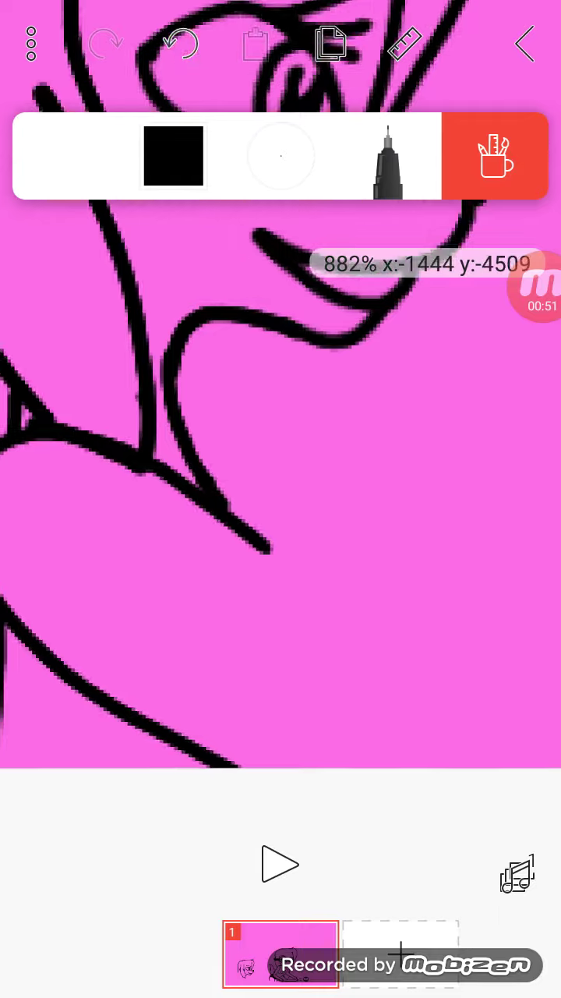
scroll(280, 468, up, 2)
drag(249, 507, 444, 662)
scroll(280, 467, down, 2)
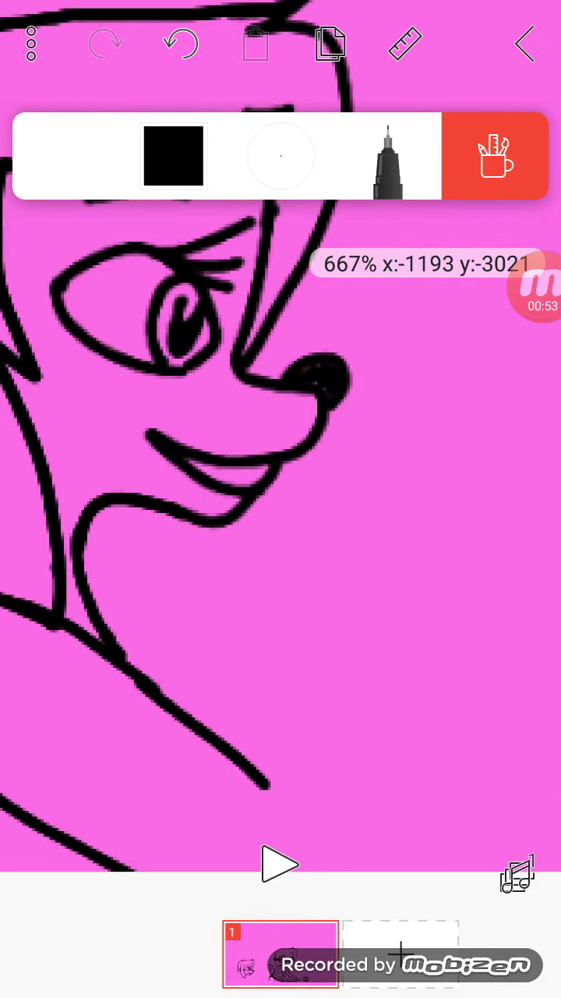
scroll(280, 468, down, 3)
scroll(281, 468, down, 1)
scroll(281, 467, up, 3)
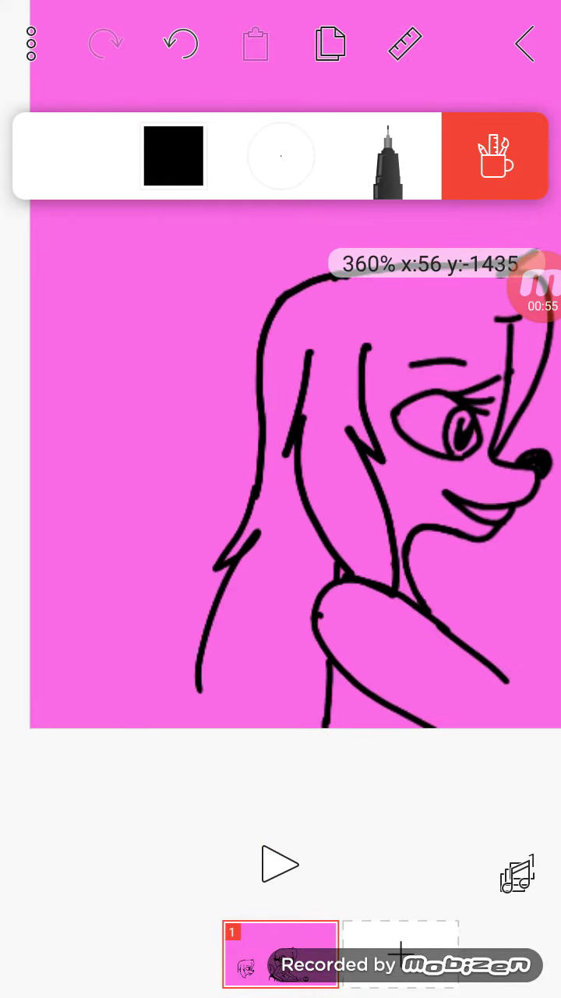
click(496, 156)
click(388, 156)
Replace the lower left hair strand with longer wavy hair, then circle the eye as a lens
drag(203, 545, 218, 670)
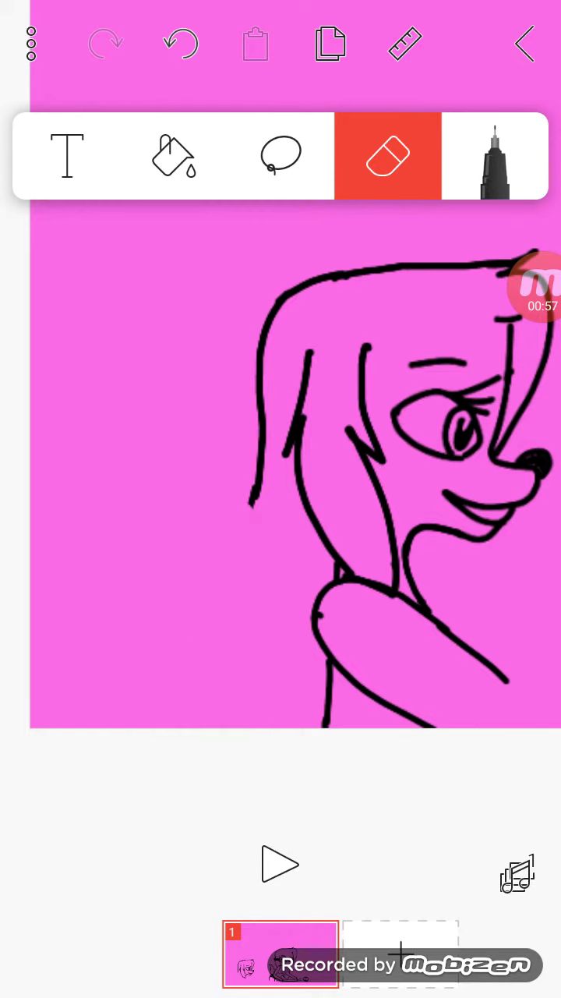
click(496, 156)
scroll(312, 429, up, 3)
scroll(312, 429, up, 2)
drag(238, 389, 241, 542)
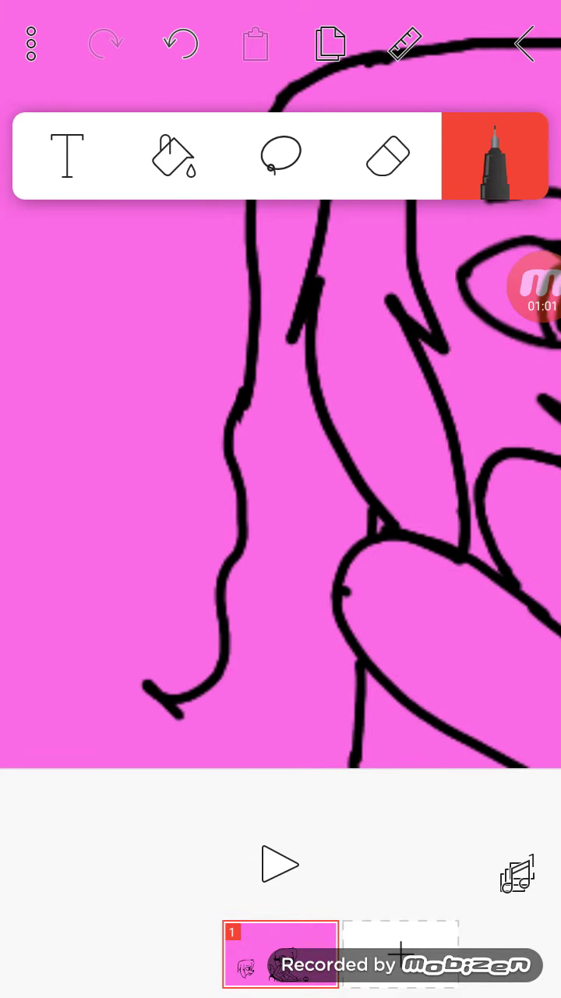
scroll(281, 468, down, 4)
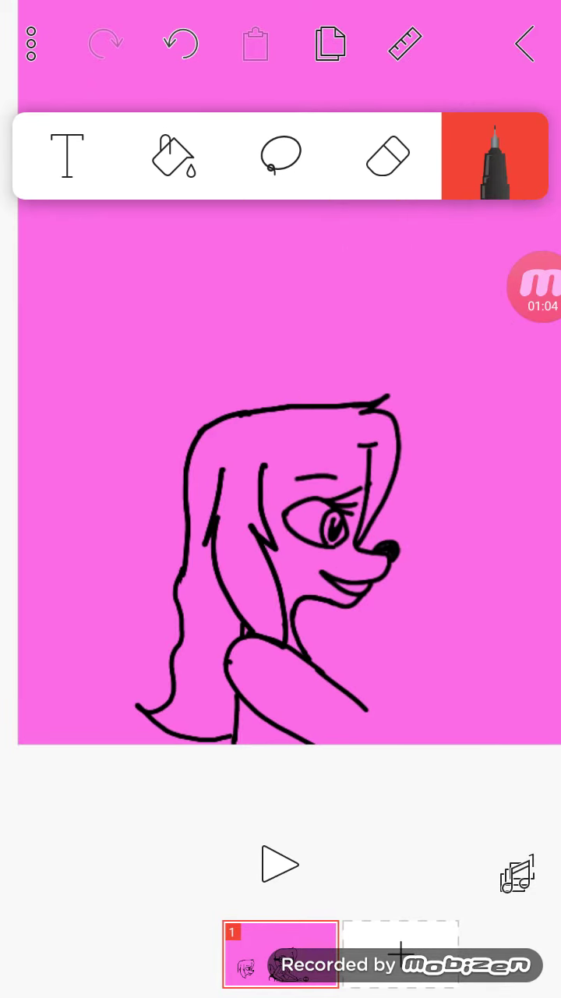
scroll(281, 468, up, 3)
scroll(280, 467, up, 3)
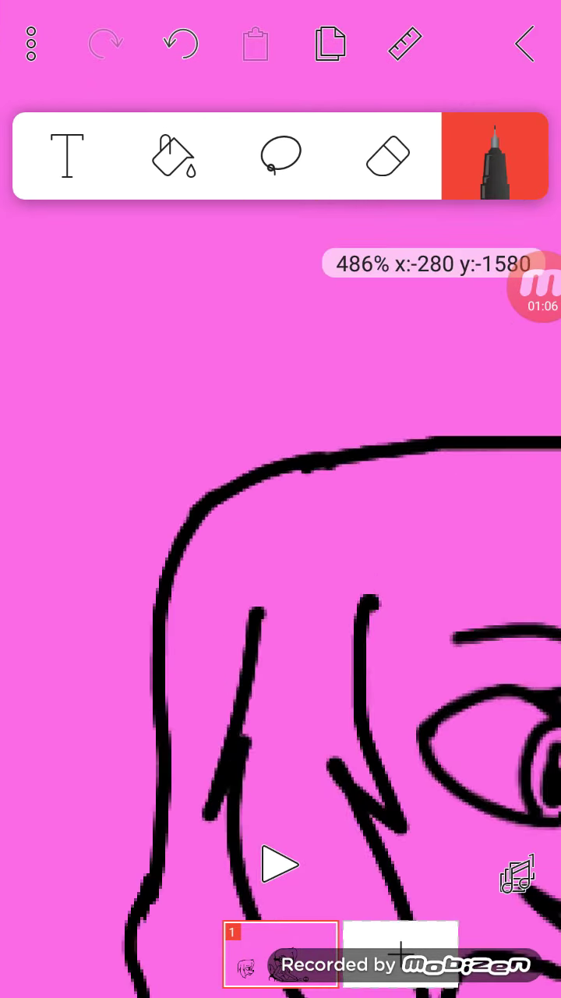
scroll(281, 468, down, 3)
scroll(281, 507, up, 2)
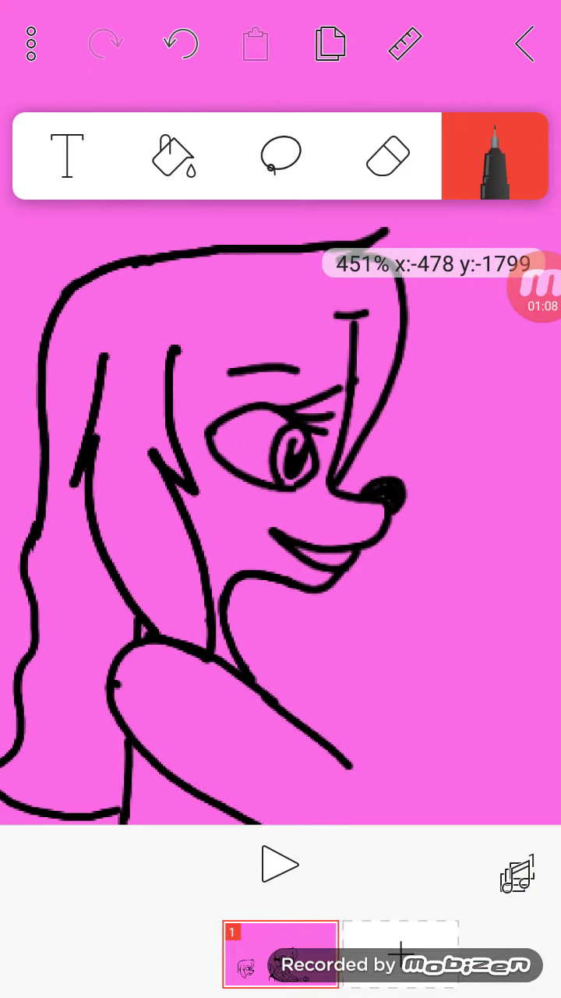
scroll(281, 507, up, 3)
scroll(281, 506, up, 1)
mouse_move(89, 555)
mouse_down()
mouse_move(433, 491)
mouse_move(97, 545)
mouse_up()
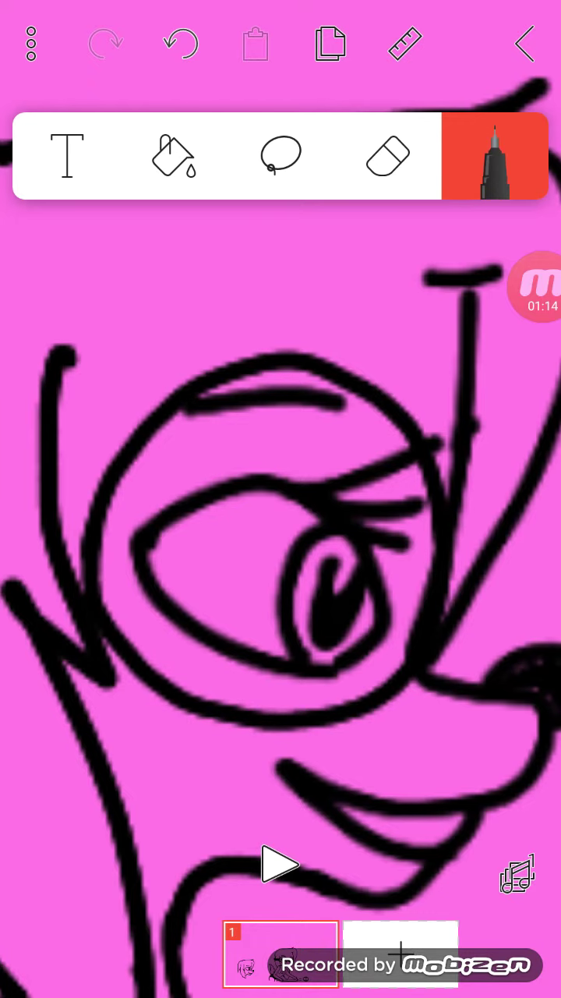
scroll(281, 507, up, 1)
Draw the glasses arm into the hair and fill it black, undoing the lens fill
drag(195, 507, 390, 546)
mouse_move(336, 557)
mouse_down()
mouse_move(105, 507)
mouse_move(285, 616)
mouse_up()
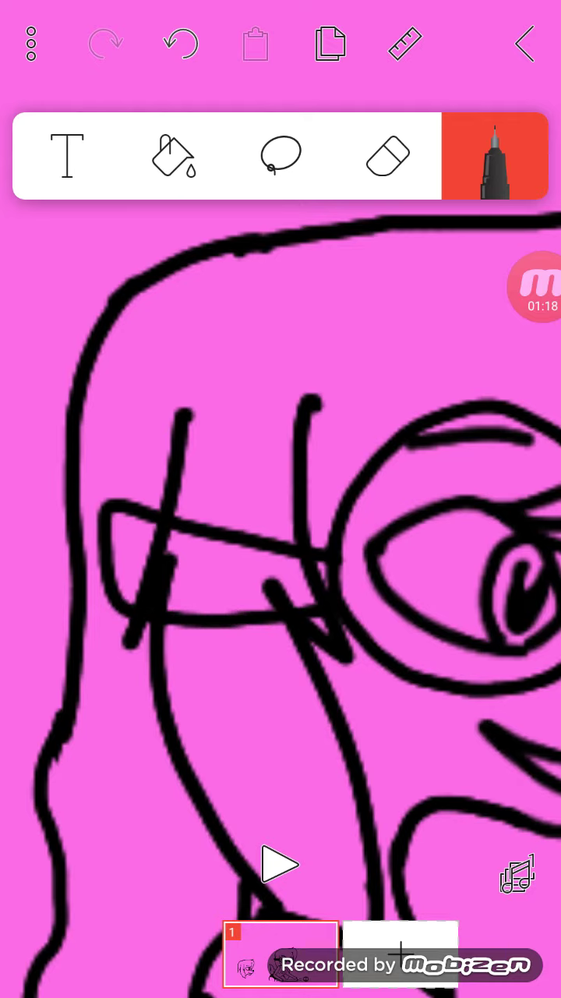
click(174, 156)
click(234, 573)
click(152, 577)
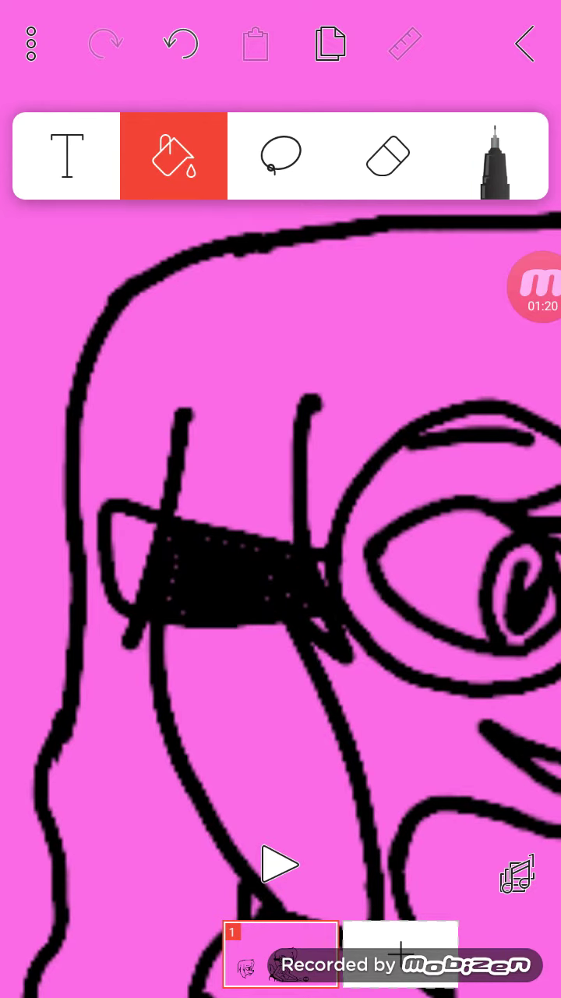
scroll(234, 546, up, 5)
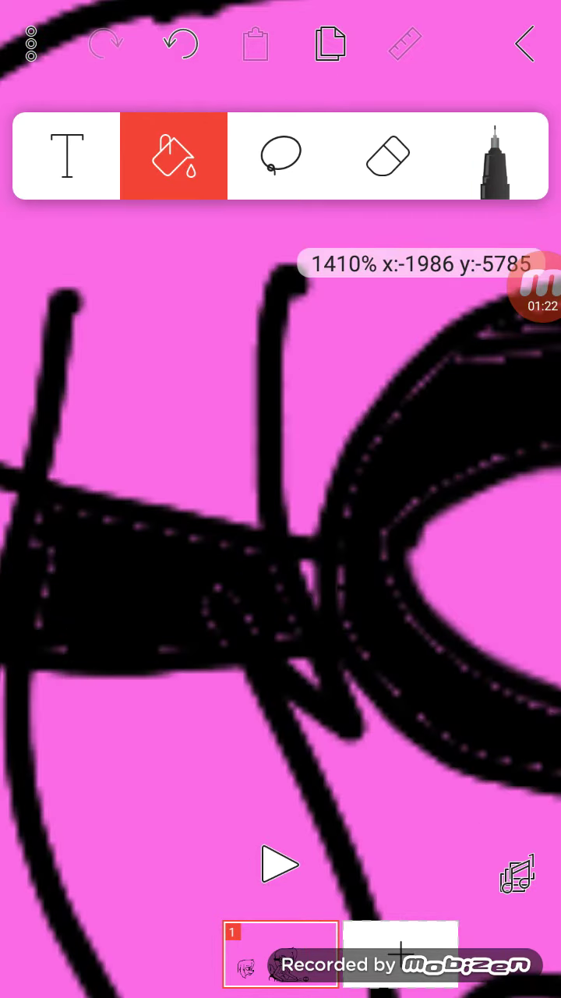
click(179, 43)
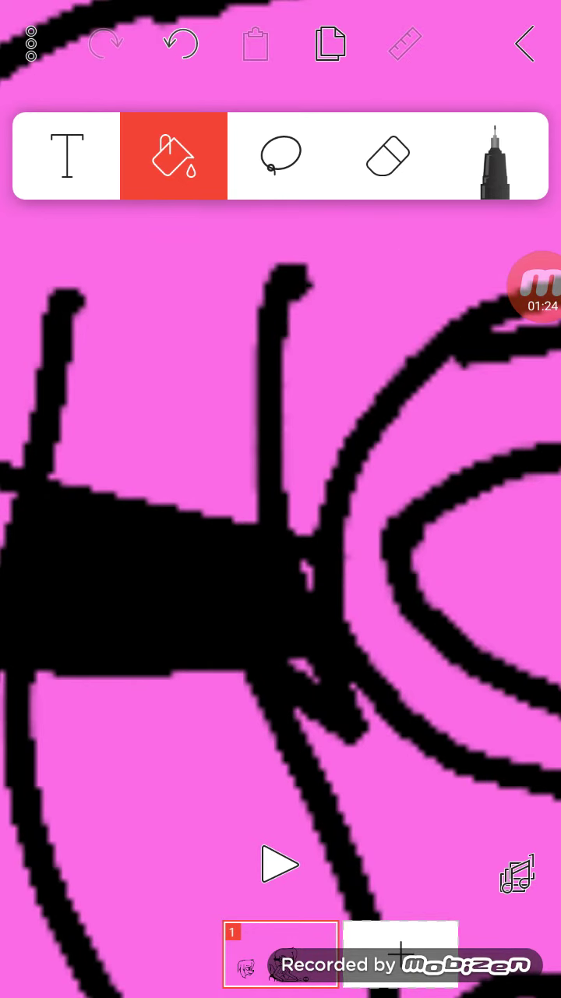
click(179, 43)
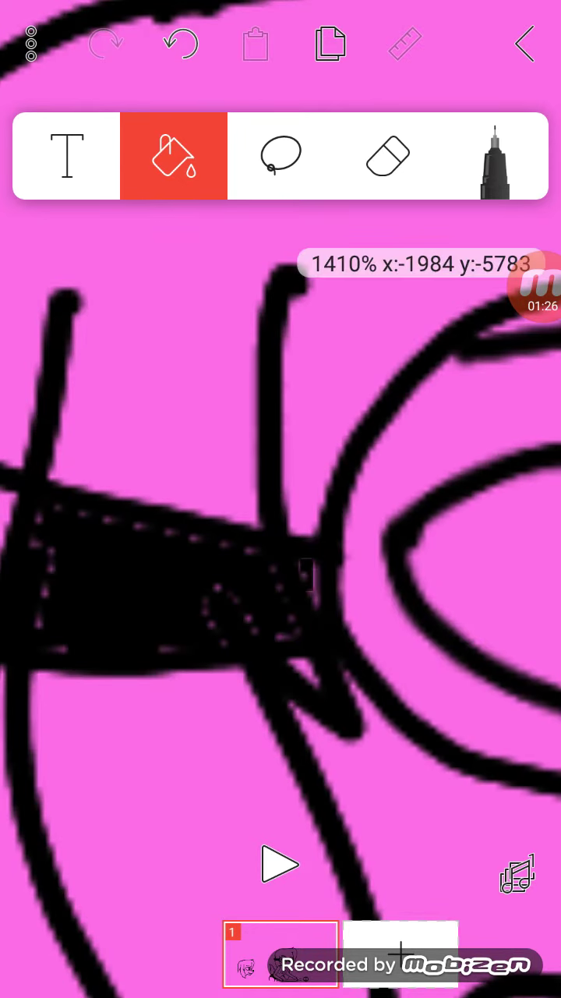
scroll(280, 545, down, 3)
click(133, 561)
scroll(281, 546, down, 5)
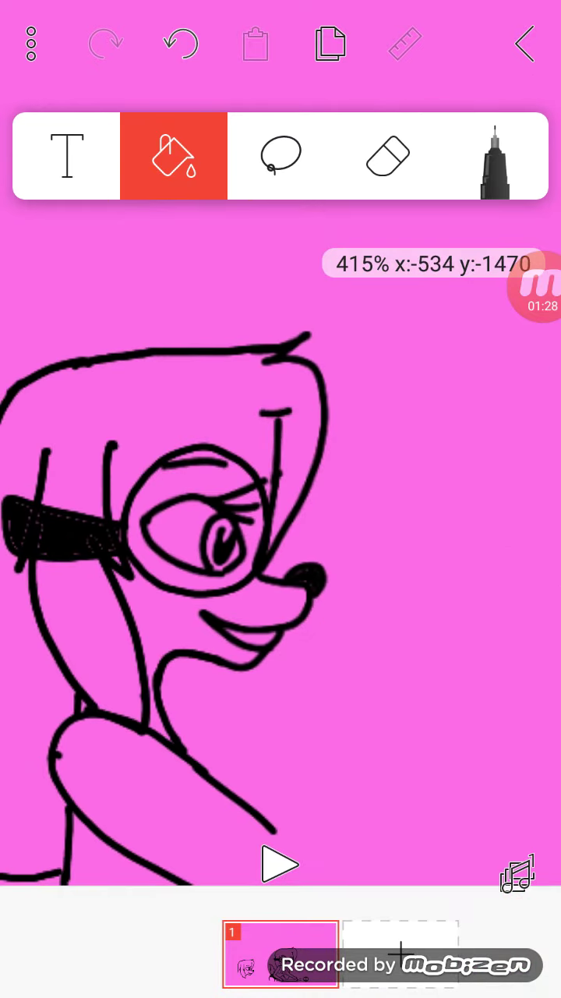
scroll(280, 546, down, 3)
scroll(234, 545, up, 3)
scroll(233, 546, up, 3)
Fill the dog's iris with dark red
click(495, 156)
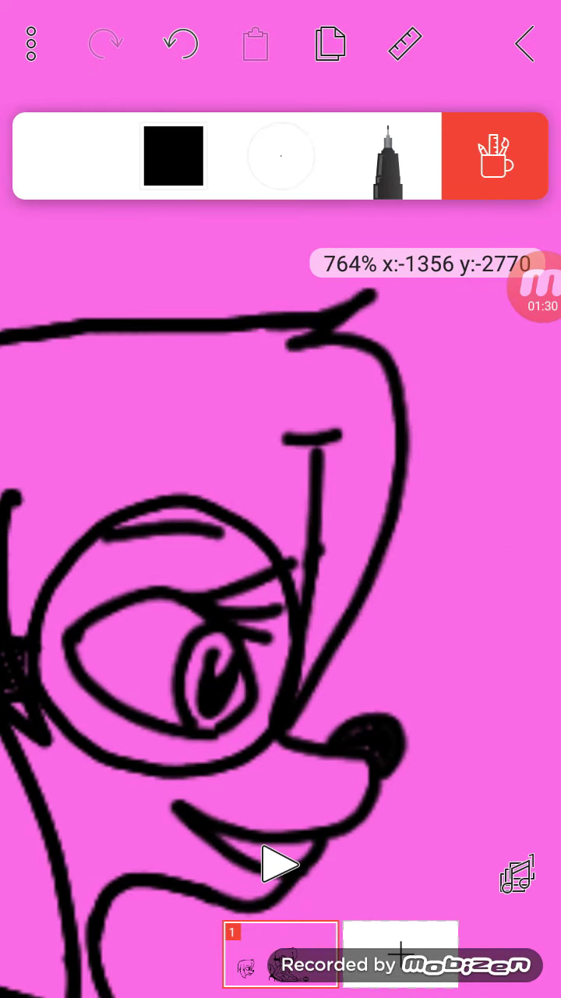
click(495, 155)
click(173, 156)
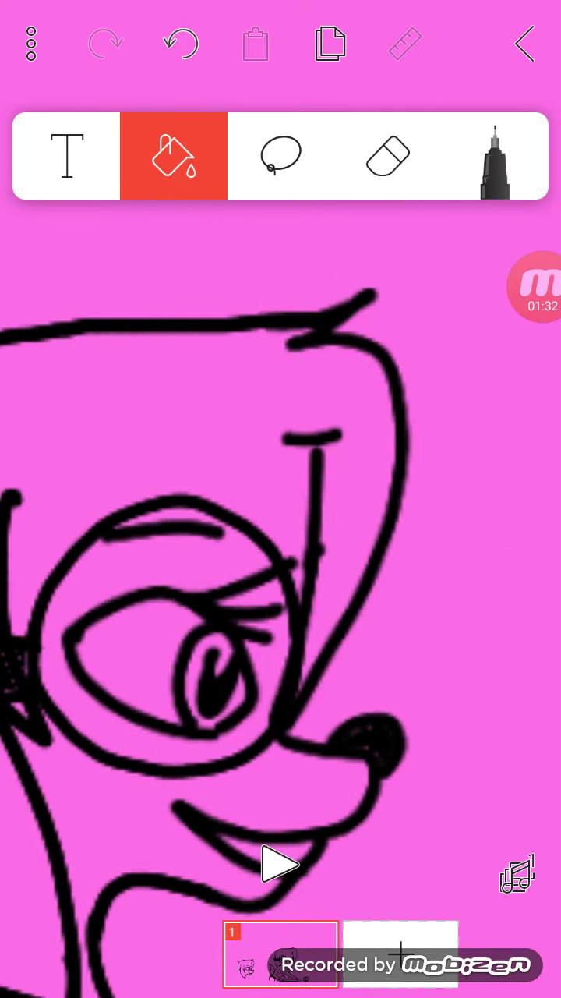
click(173, 156)
click(388, 156)
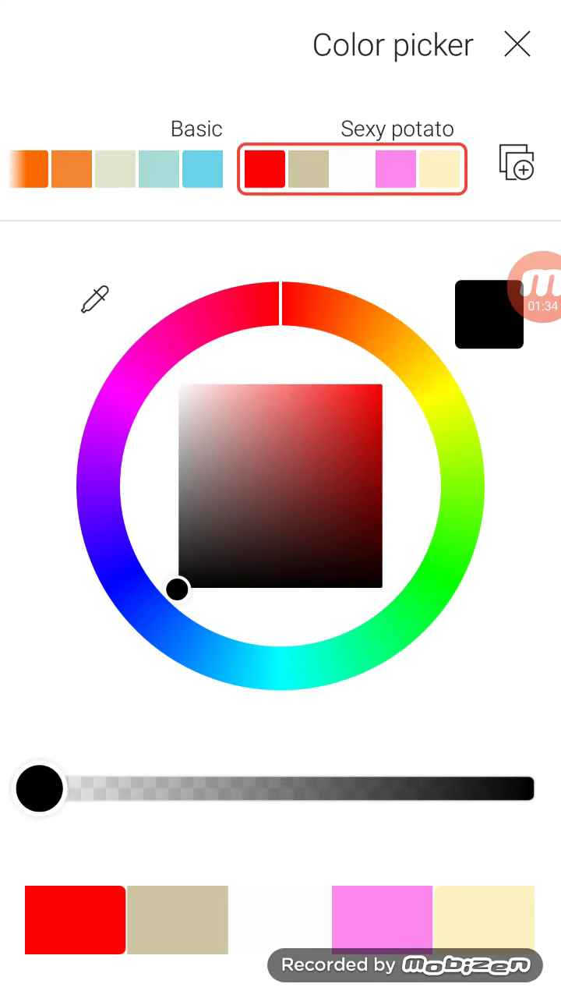
click(382, 491)
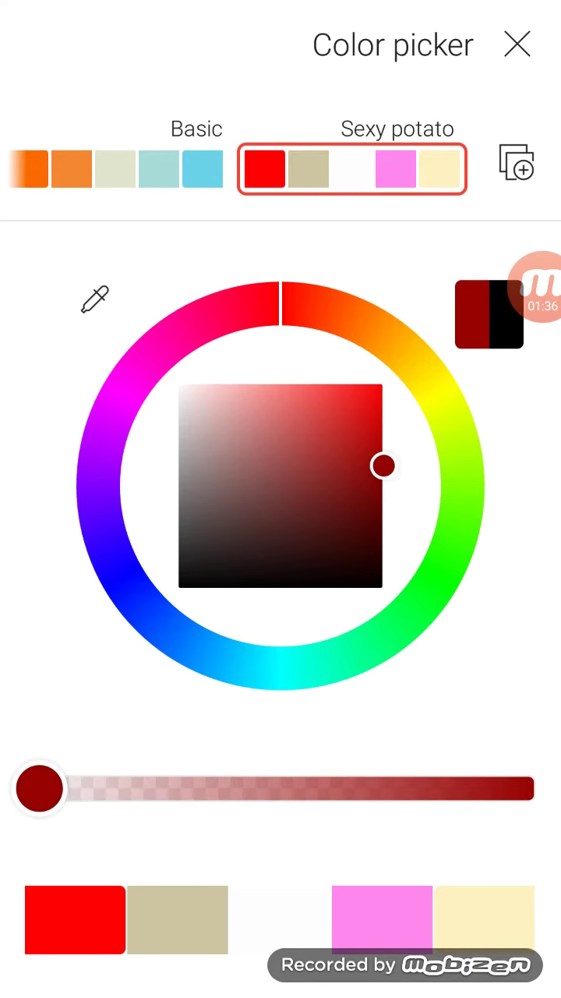
click(518, 45)
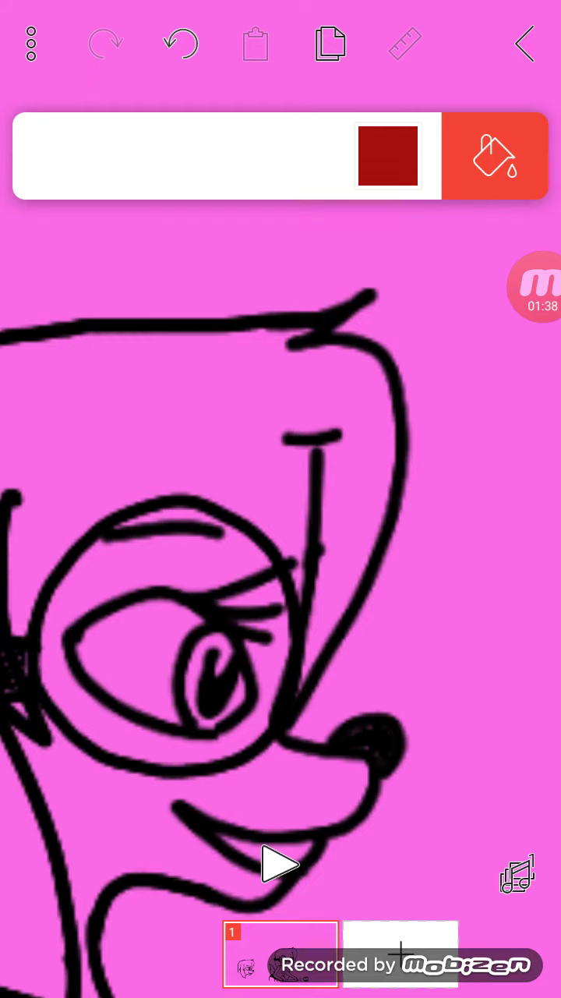
scroll(234, 546, up, 5)
click(250, 624)
Draw a white highlight inside the iris with the pen
click(495, 155)
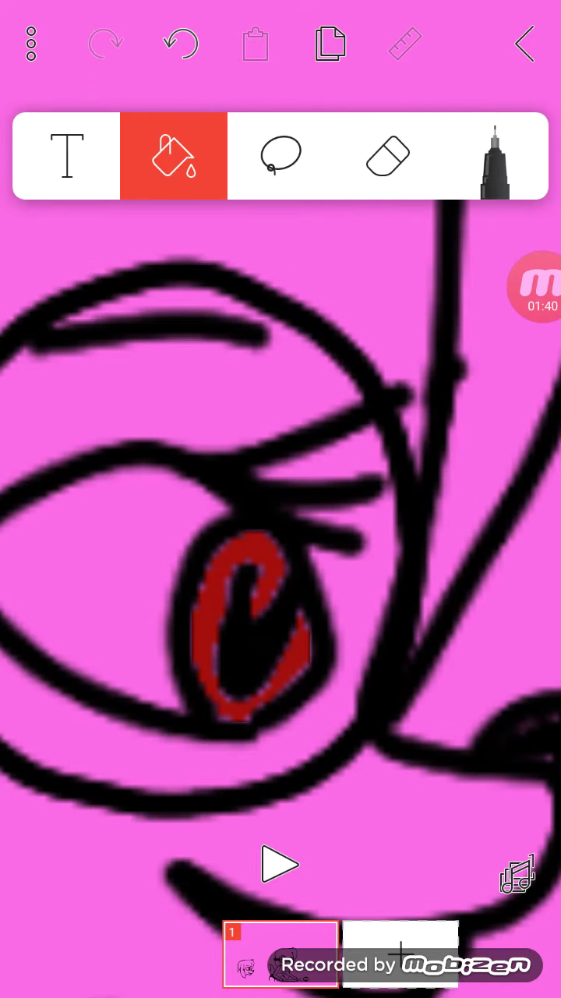
click(173, 155)
drag(40, 786, 15, 786)
click(518, 44)
drag(251, 615, 261, 565)
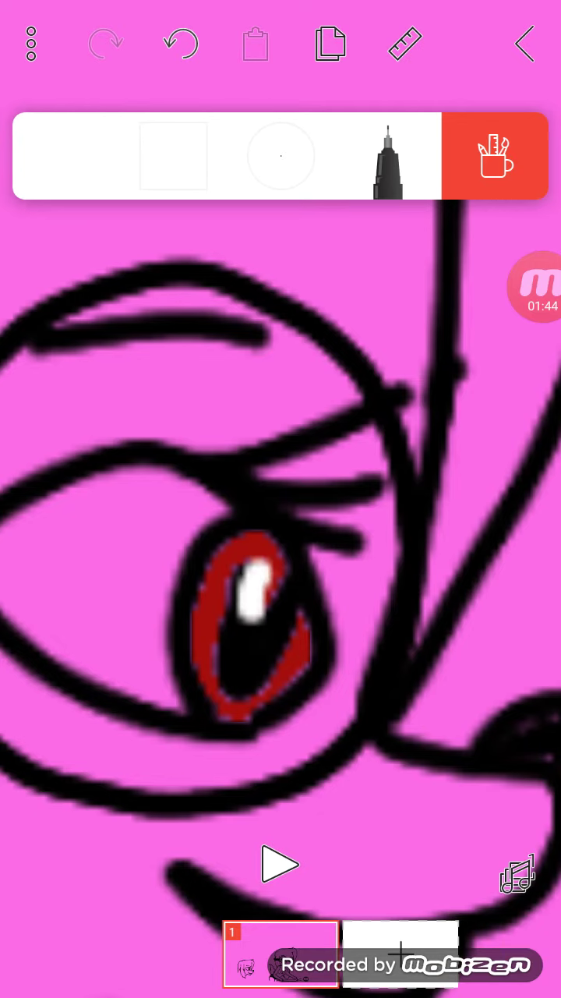
Change the fill colour for the iris to a lighter red
click(495, 156)
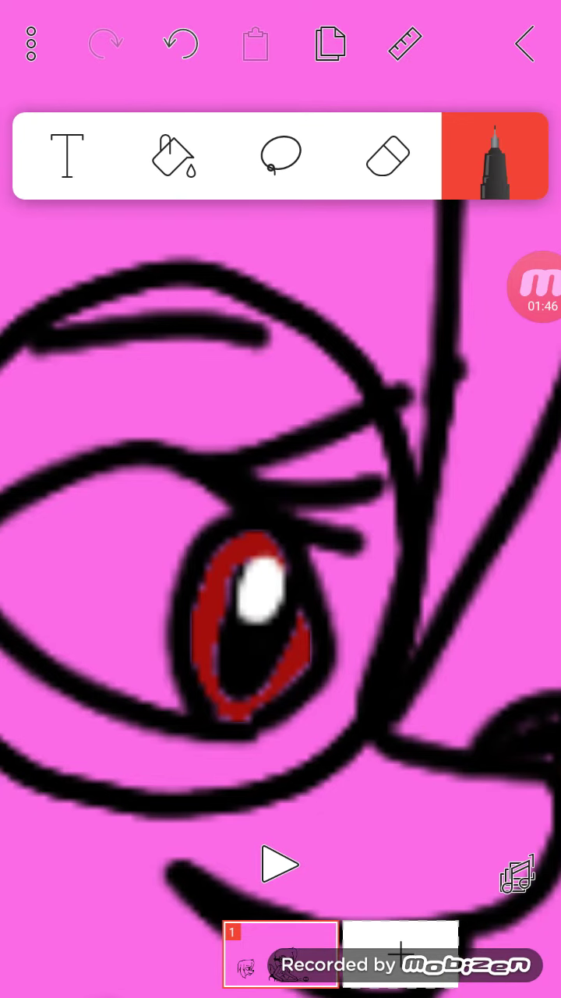
click(173, 156)
click(389, 156)
drag(366, 456, 323, 426)
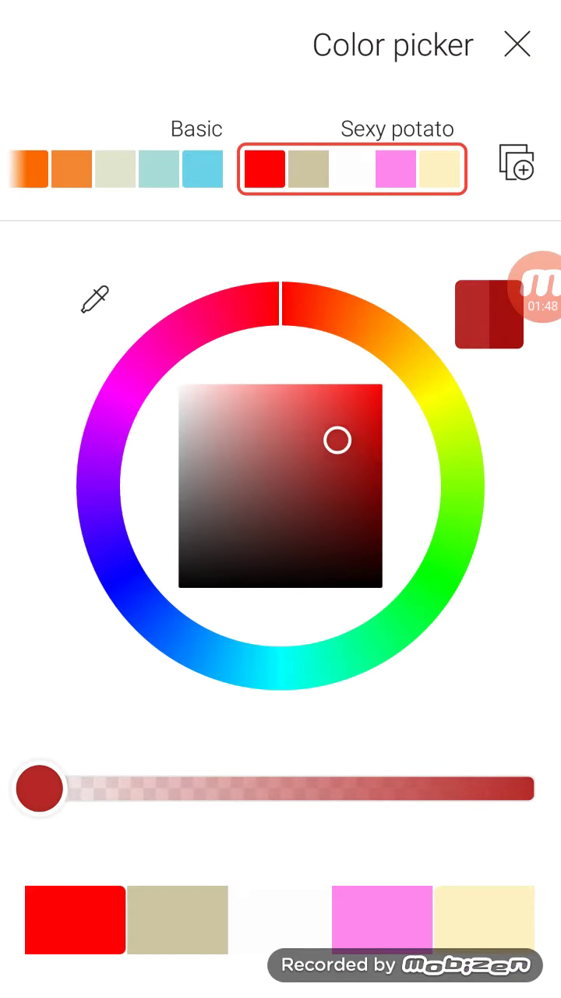
click(518, 45)
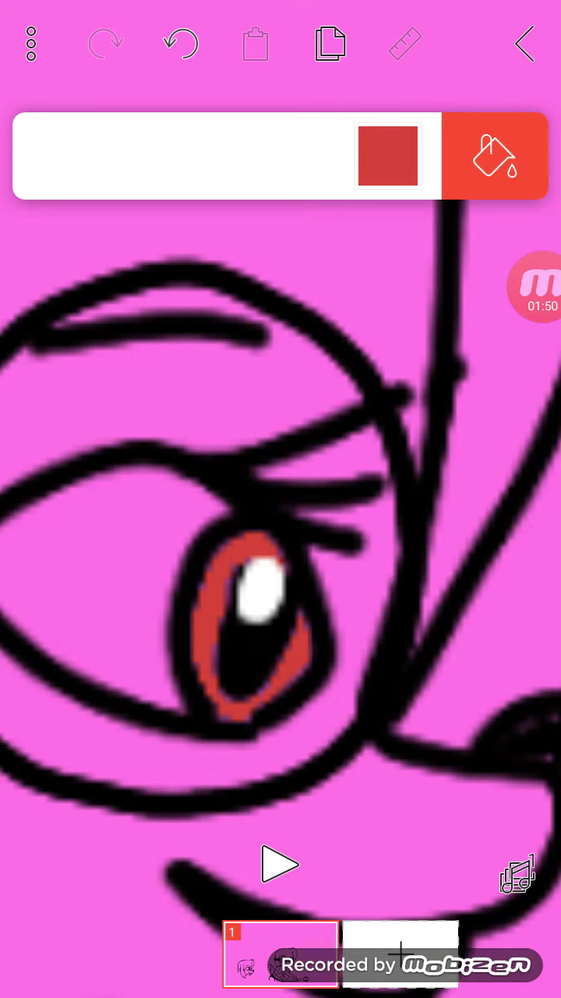
scroll(281, 545, down, 5)
scroll(280, 546, down, 3)
scroll(281, 546, up, 2)
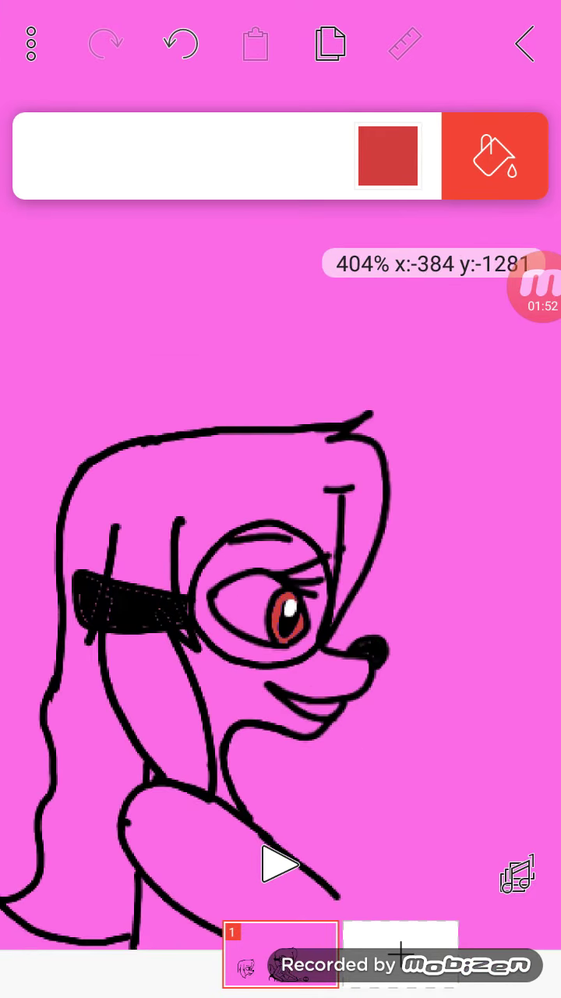
scroll(280, 545, up, 3)
Set the pen colour back to black
click(495, 156)
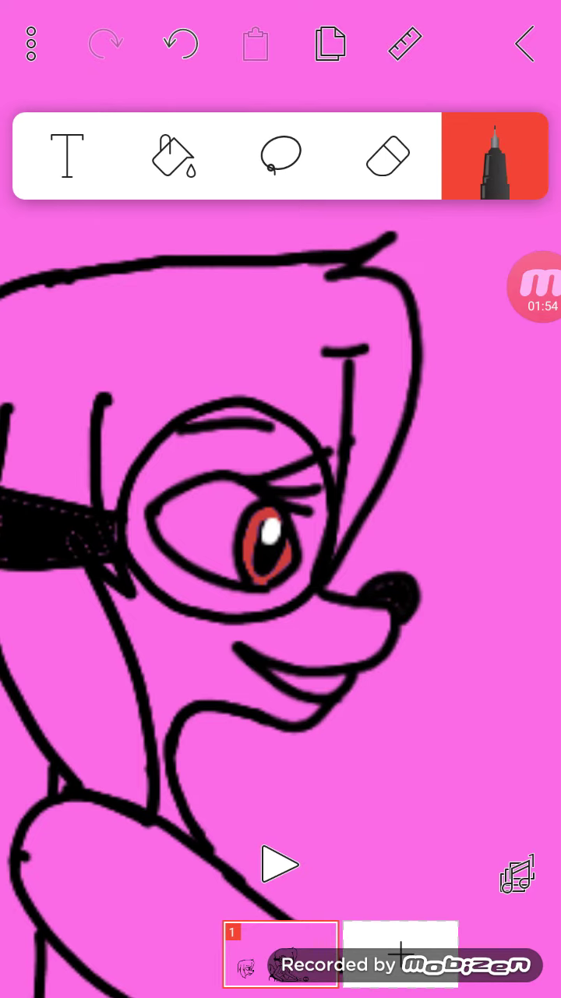
scroll(281, 546, down, 3)
scroll(296, 624, up, 3)
scroll(296, 624, up, 2)
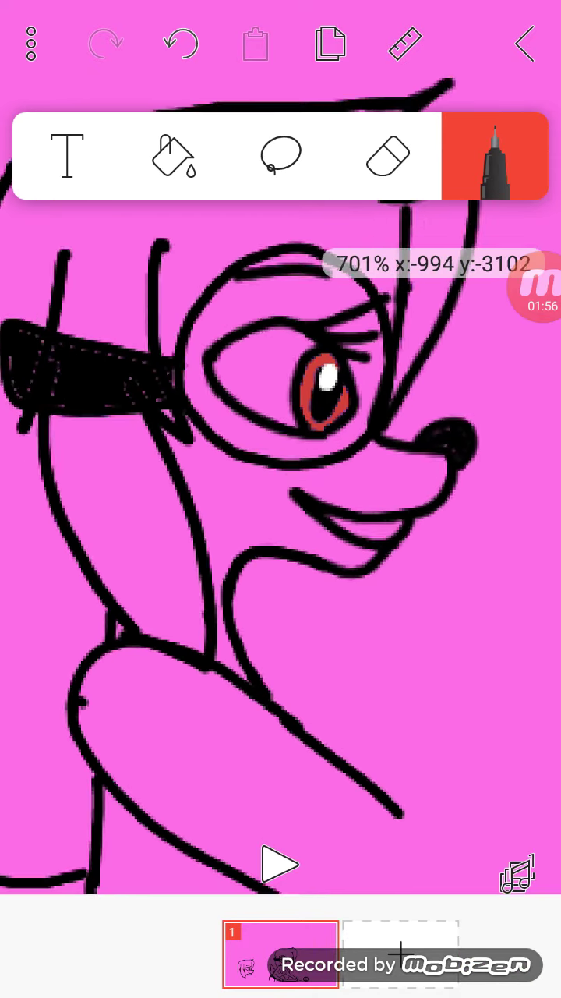
scroll(296, 624, up, 3)
scroll(297, 623, up, 2)
click(494, 156)
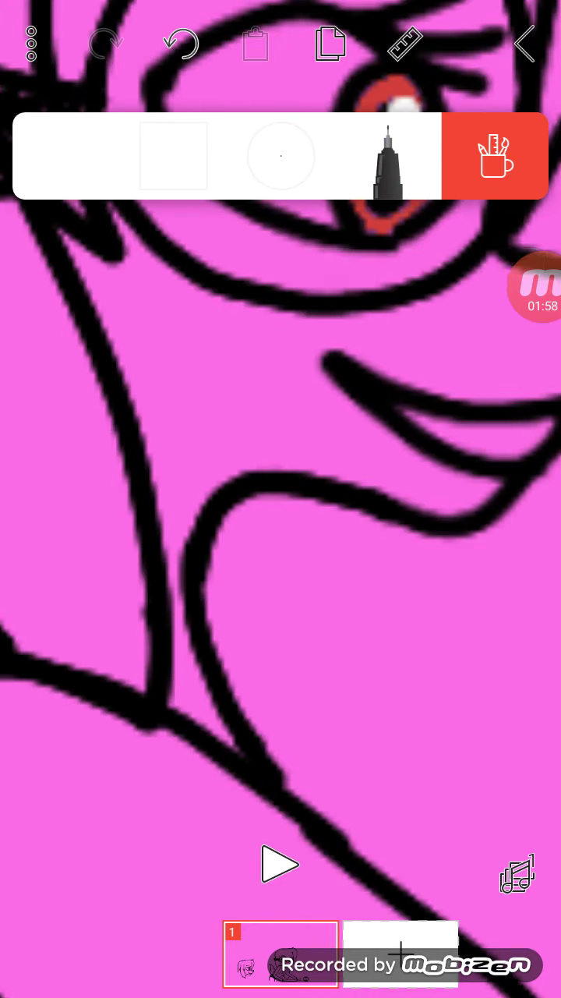
click(66, 156)
click(183, 592)
click(517, 44)
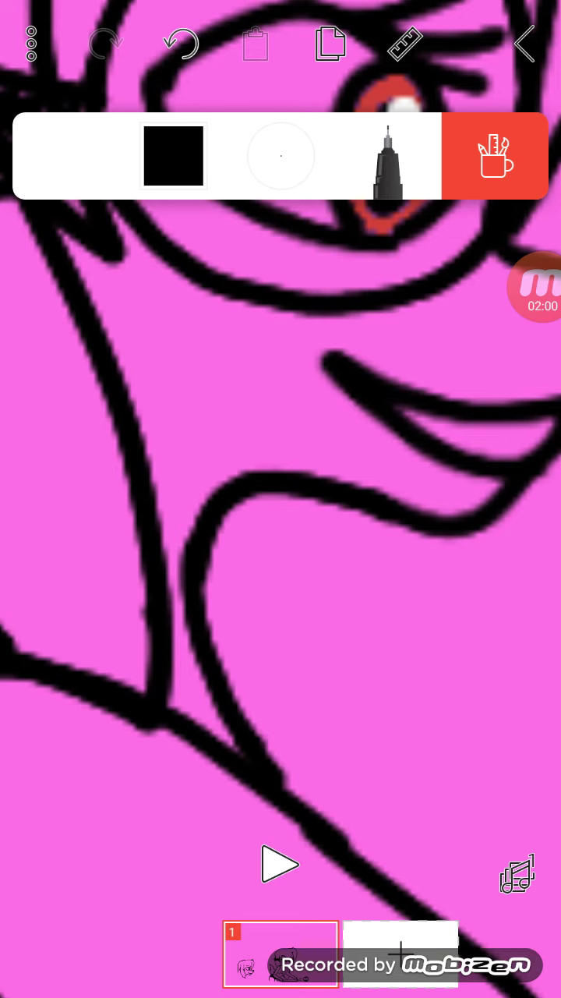